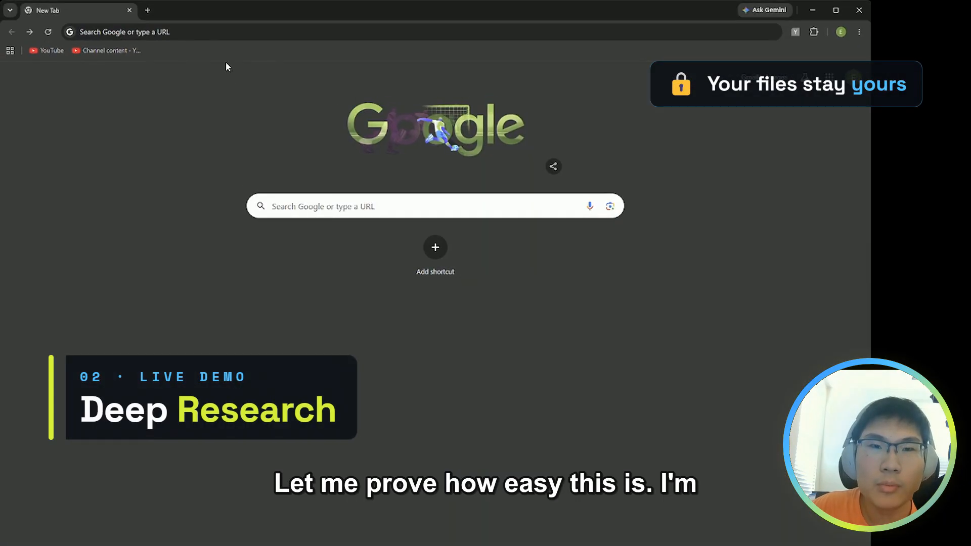
- Search Google for notebooklm, open NotebookLM from its official site and create a new notebook
click(204, 27)
text(note)
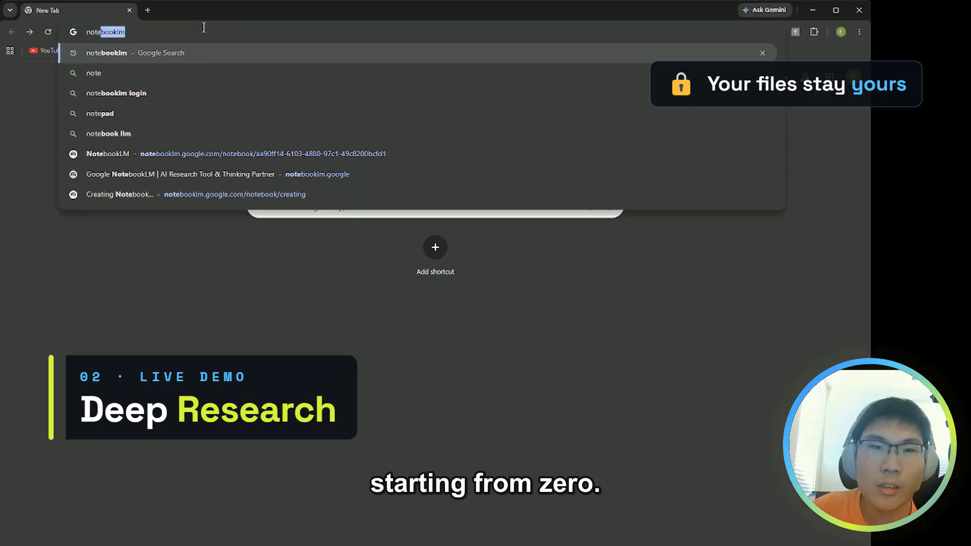
key(Return)
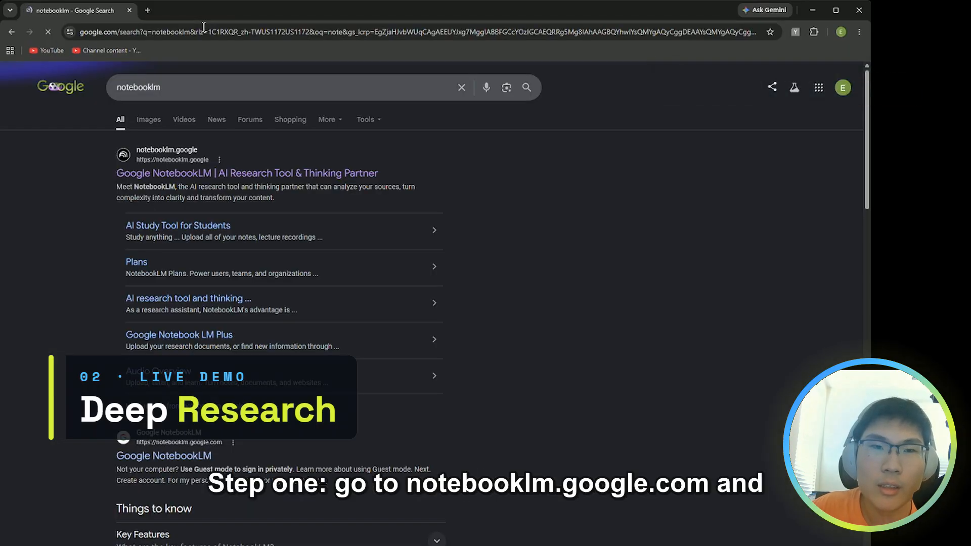
click(331, 177)
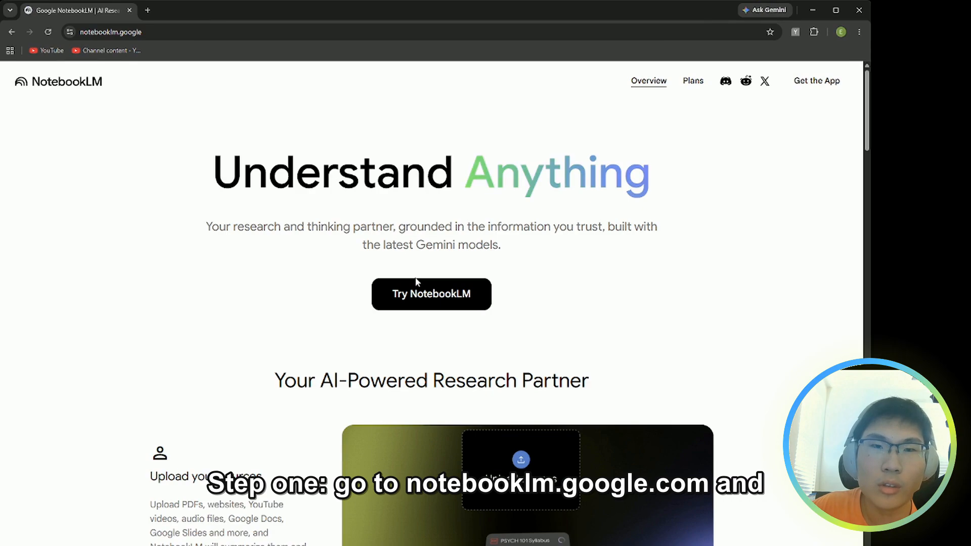
click(418, 297)
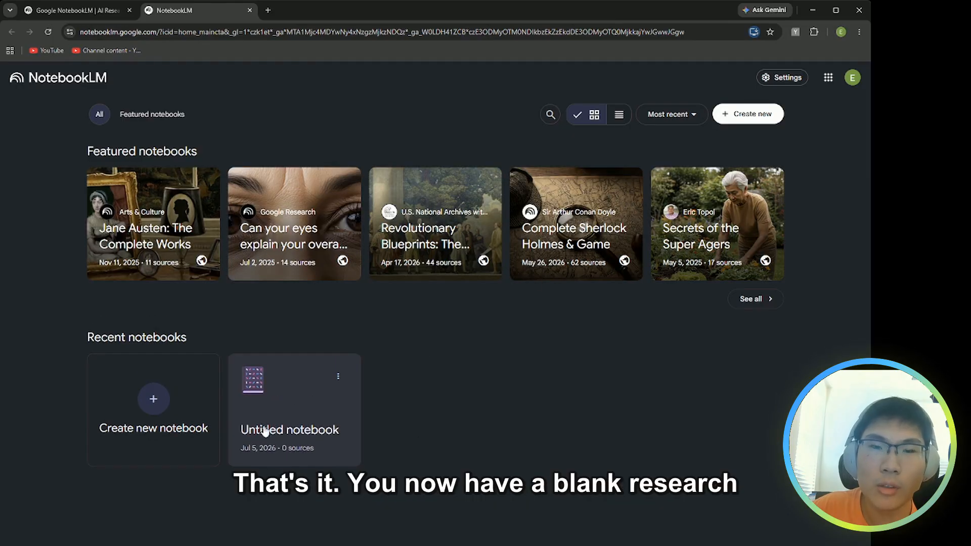
click(153, 400)
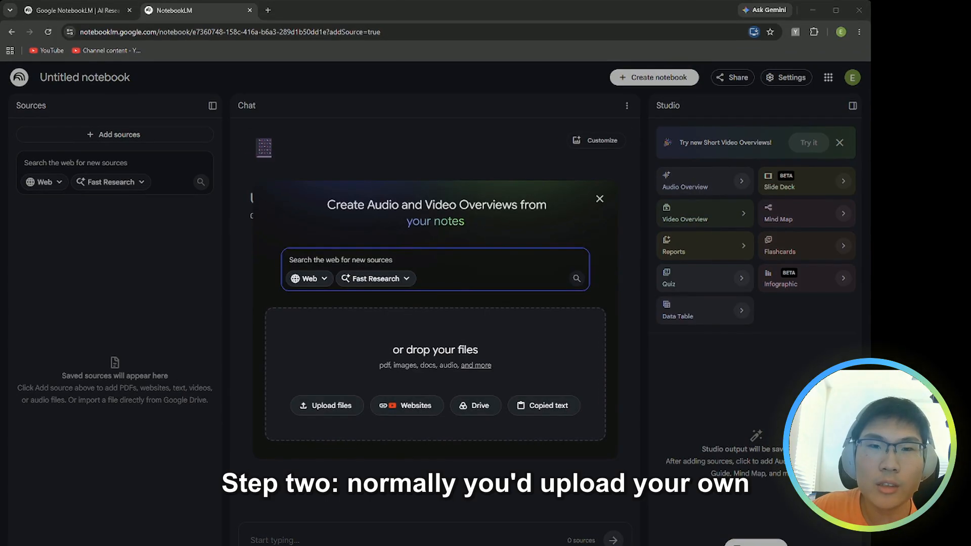
click(280, 231)
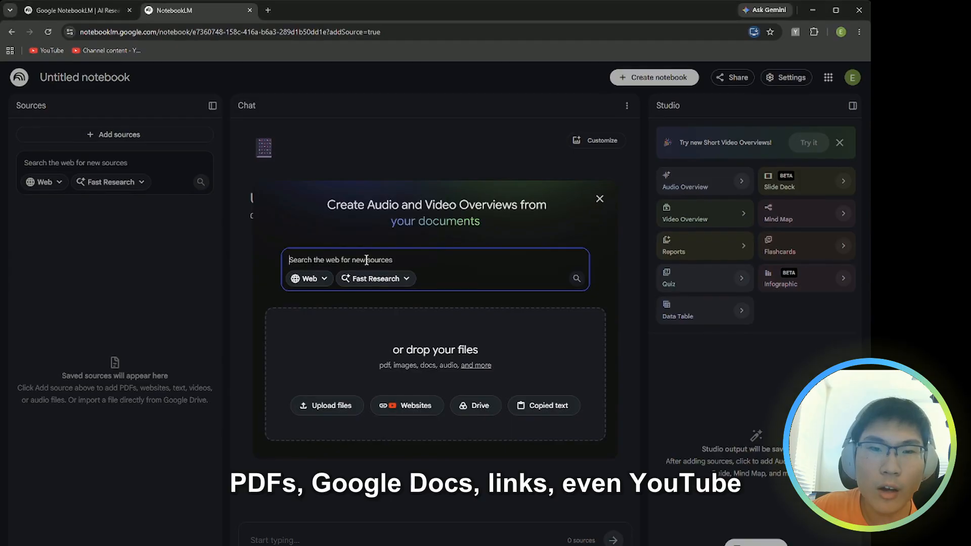
text(sd)
key(BackSpace)
key(BackSpace)
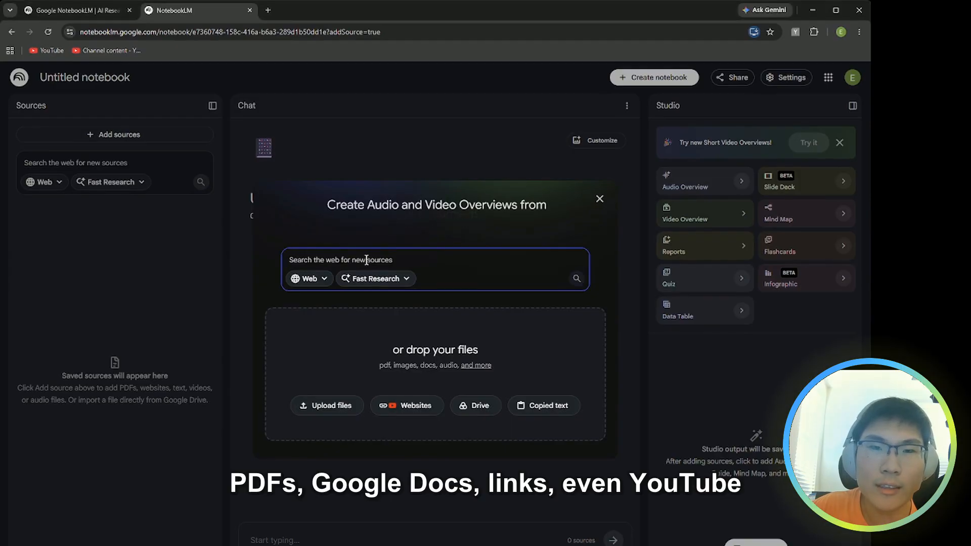
text(cla)
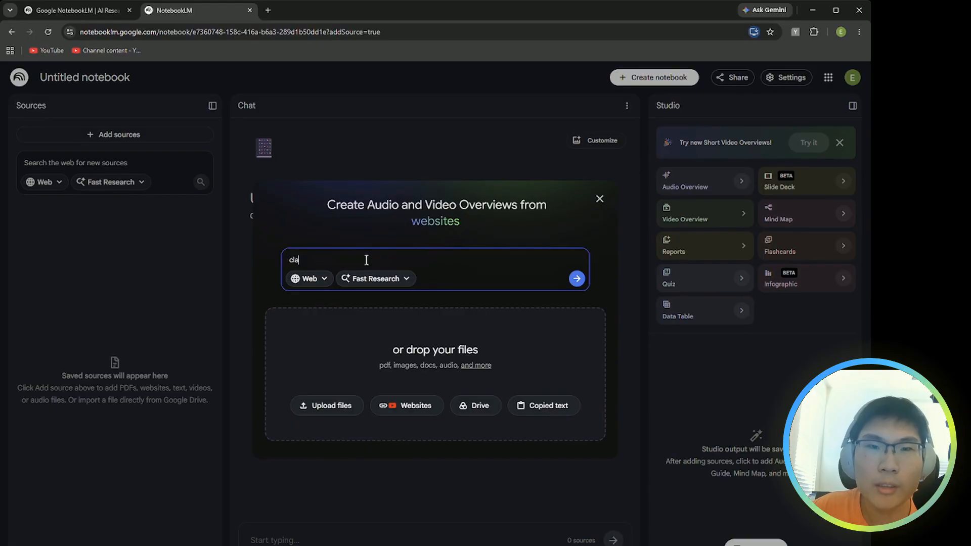
text(ude code)
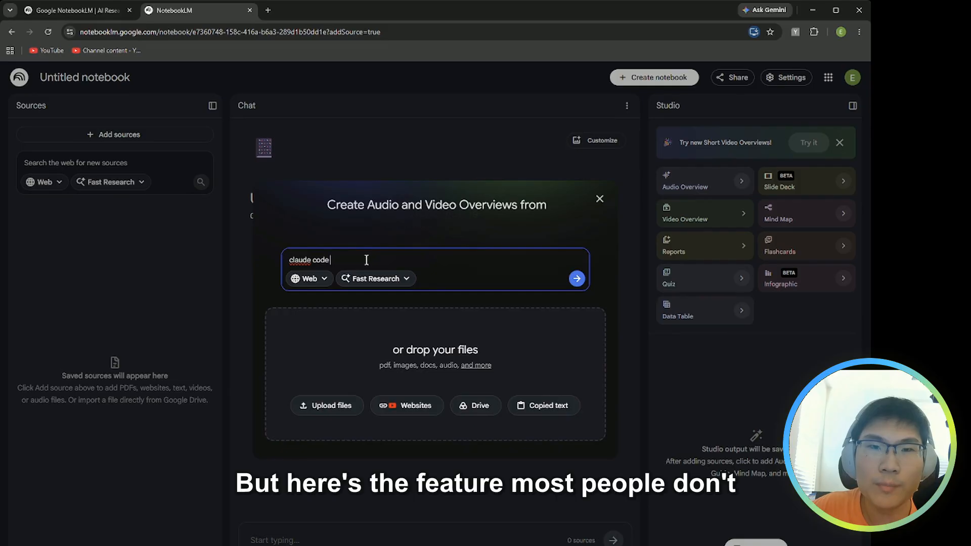
key(BackSpace)
key(BackSpace)
key(BackSpace)
key(BackSpace)
key(BackSpace)
key(BackSpace)
key(BackSpace)
key(BackSpace)
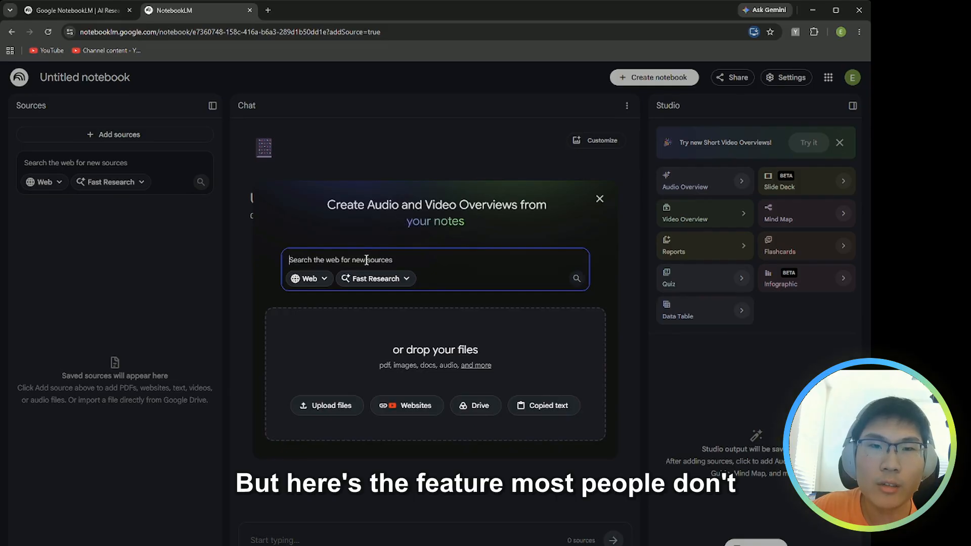
text(fable)
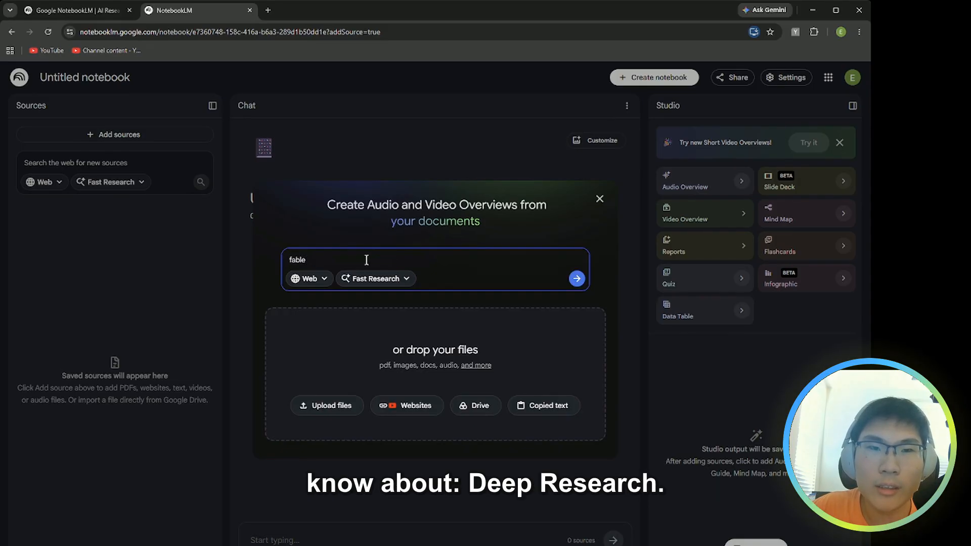
key(BackSpace)
key(BackSpace)
key(BackSpace)
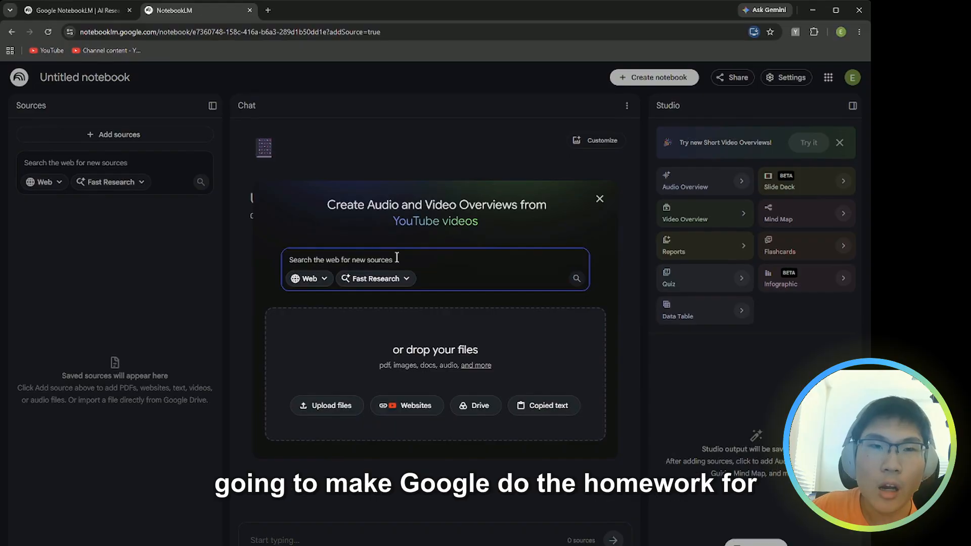
- Enter "fable 5 claude code new model" as the search query for new web sources
text(fa)
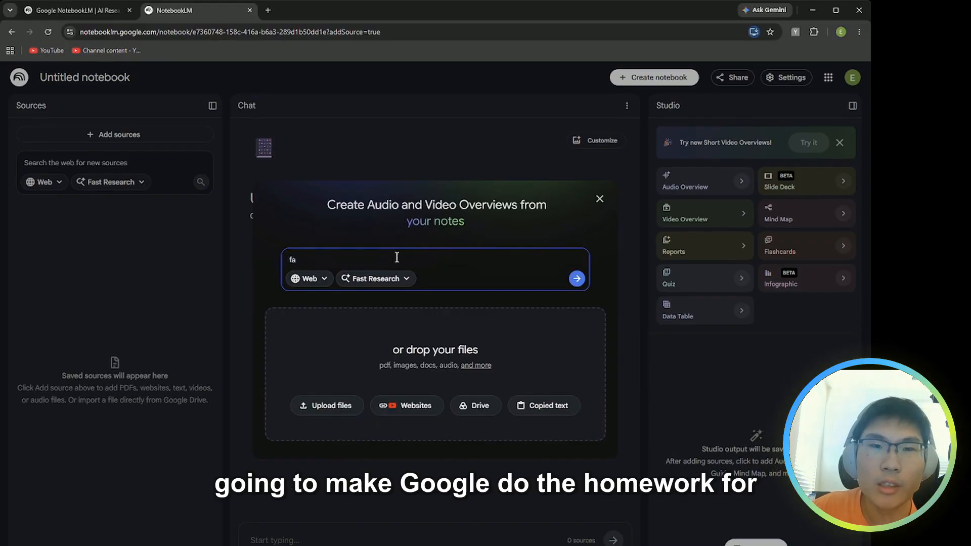
text(ble 5)
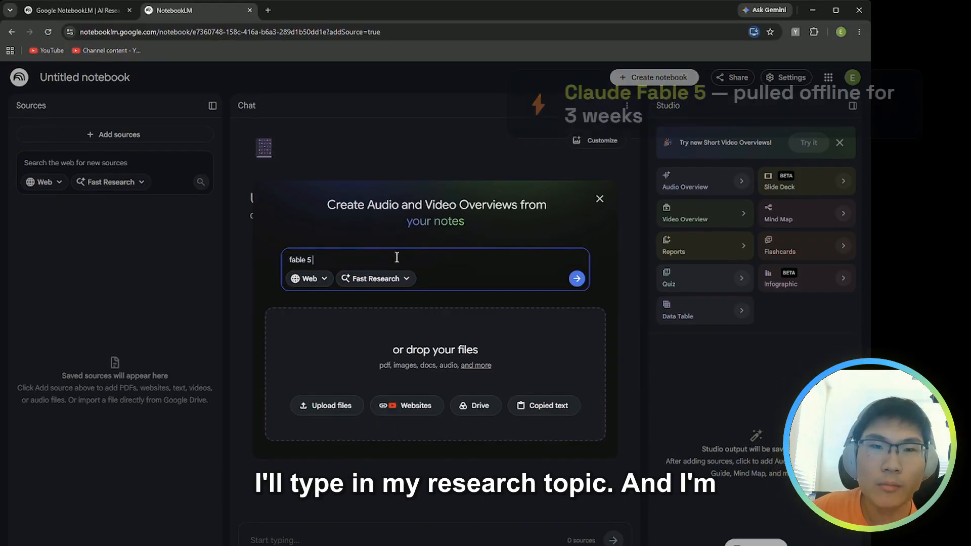
text( c)
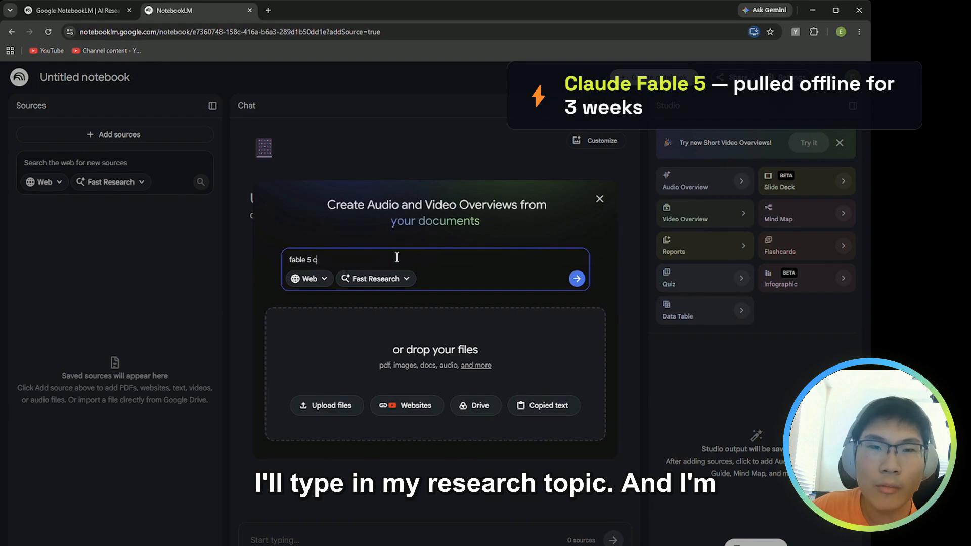
text(laude code )
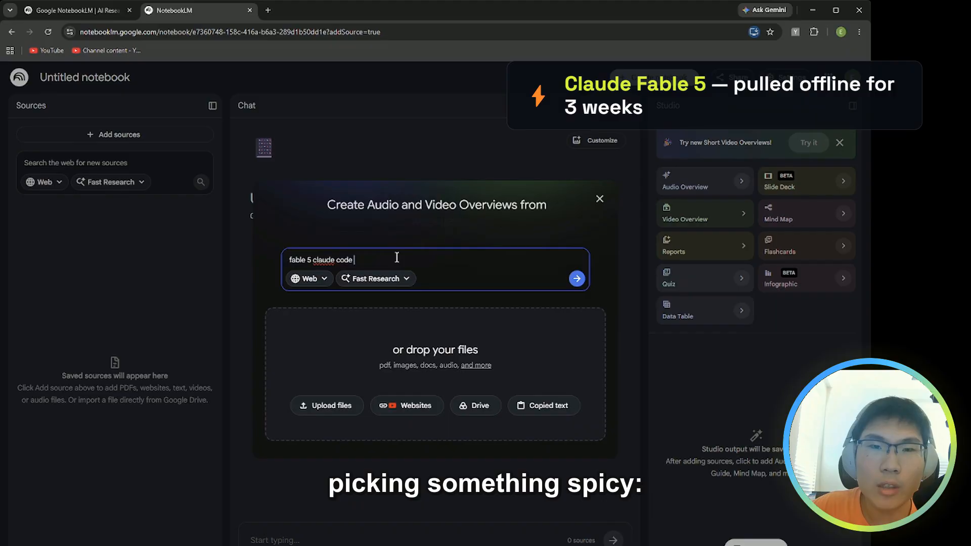
text(new mo)
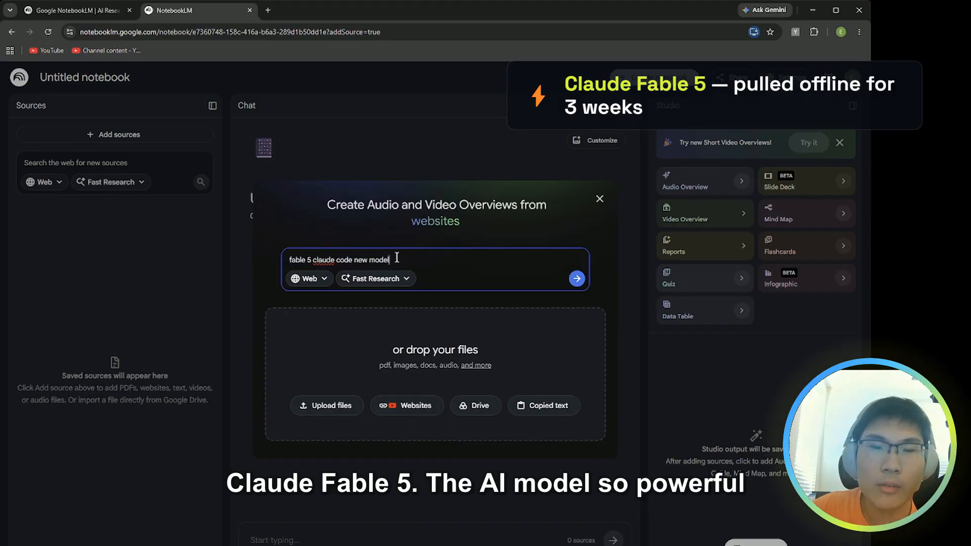
text(del)
- Set the source search to Deep Research with Web as the place to look for sources
click(377, 279)
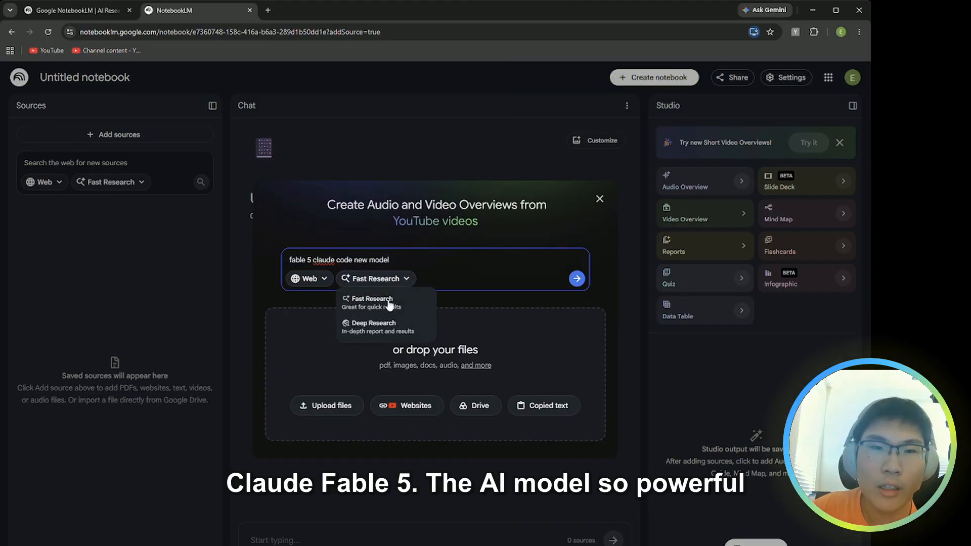
click(384, 324)
click(309, 279)
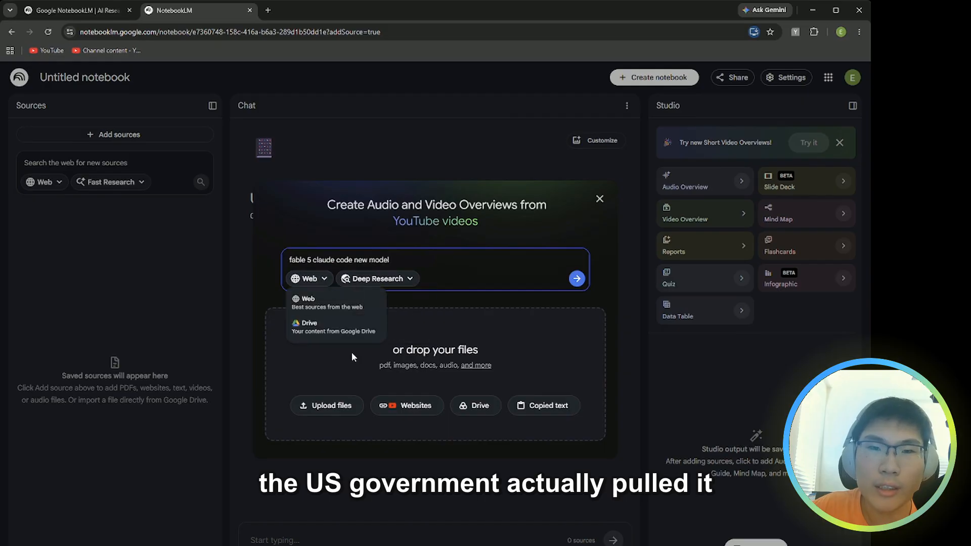
click(365, 282)
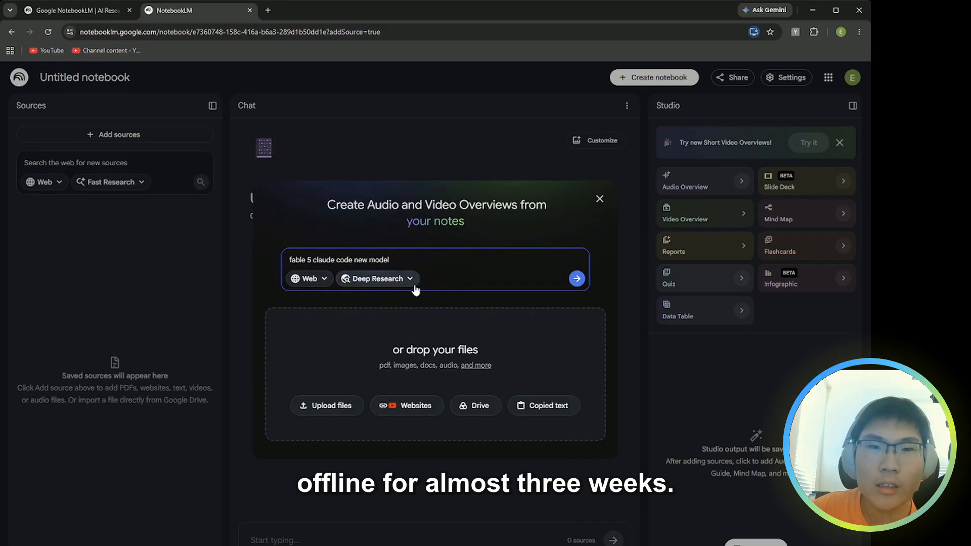
click(323, 279)
click(385, 303)
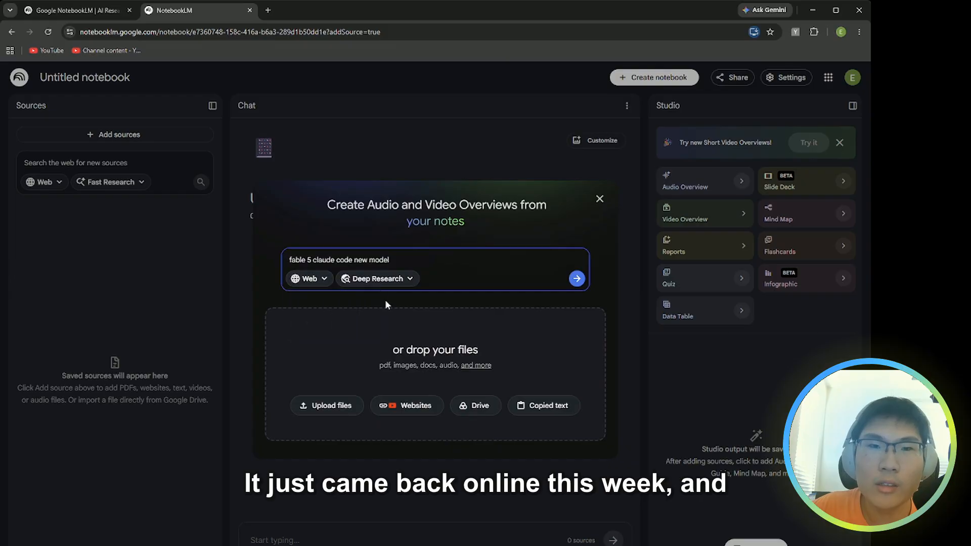
click(365, 278)
click(374, 324)
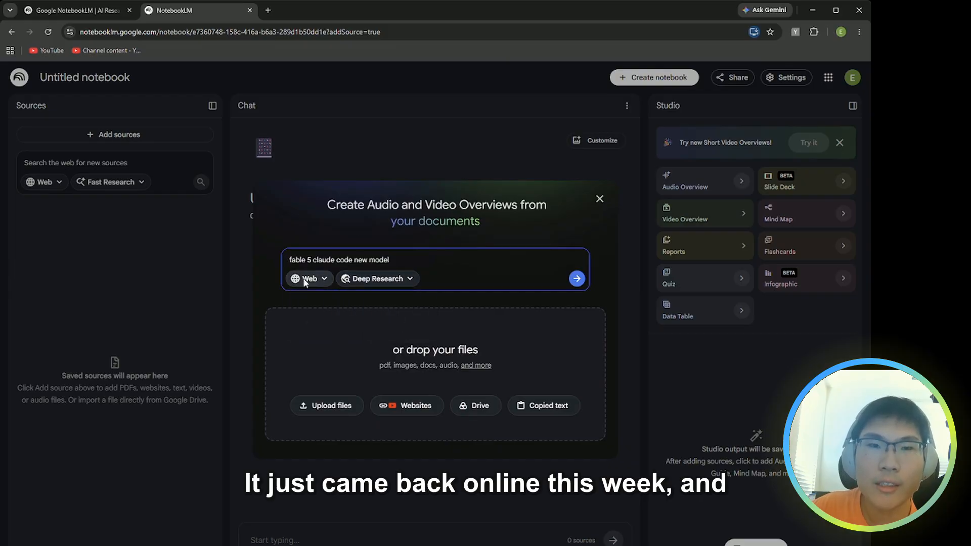
- Run the Deep Research search and import the report and sources it discovers into the notebook
click(580, 280)
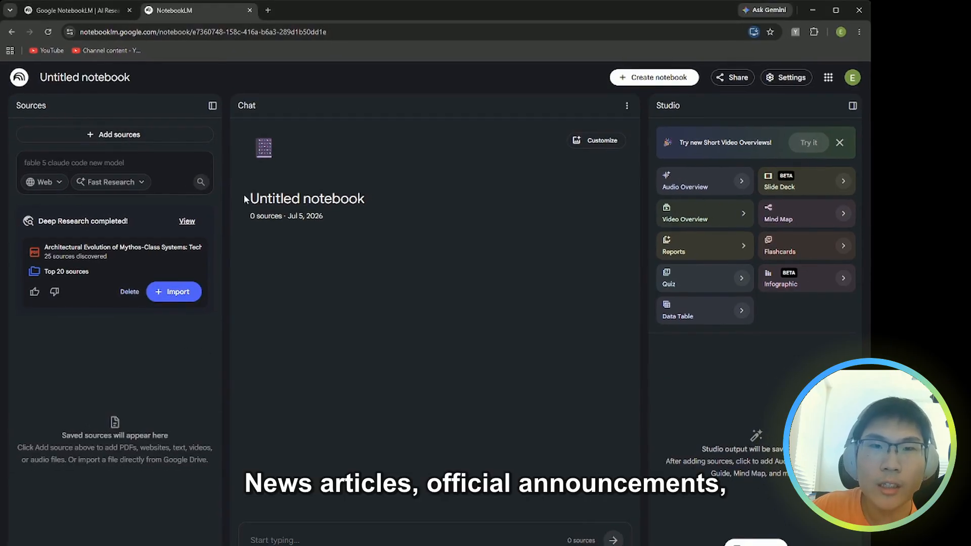
click(182, 293)
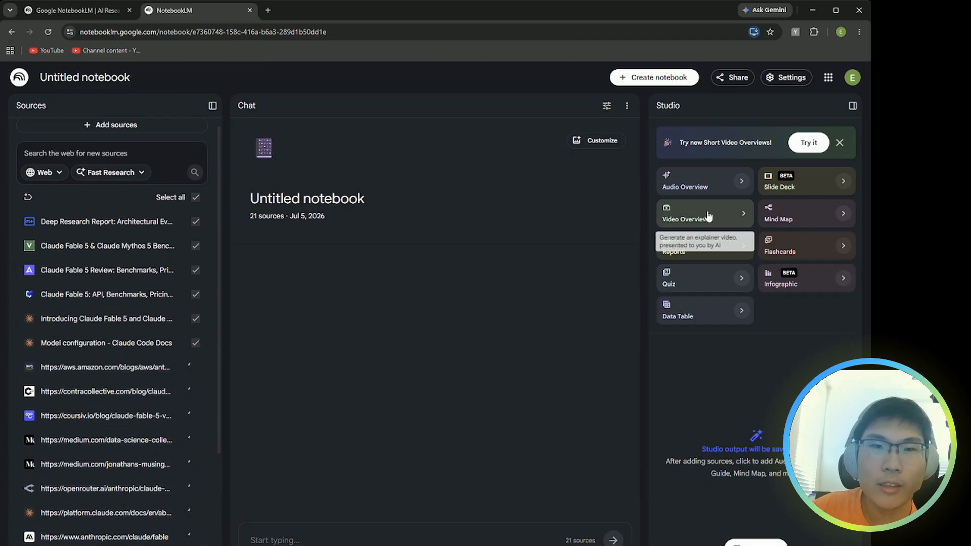
- Generate a Video Overview in the Short format, focused on Agentic Coding Duel
click(745, 213)
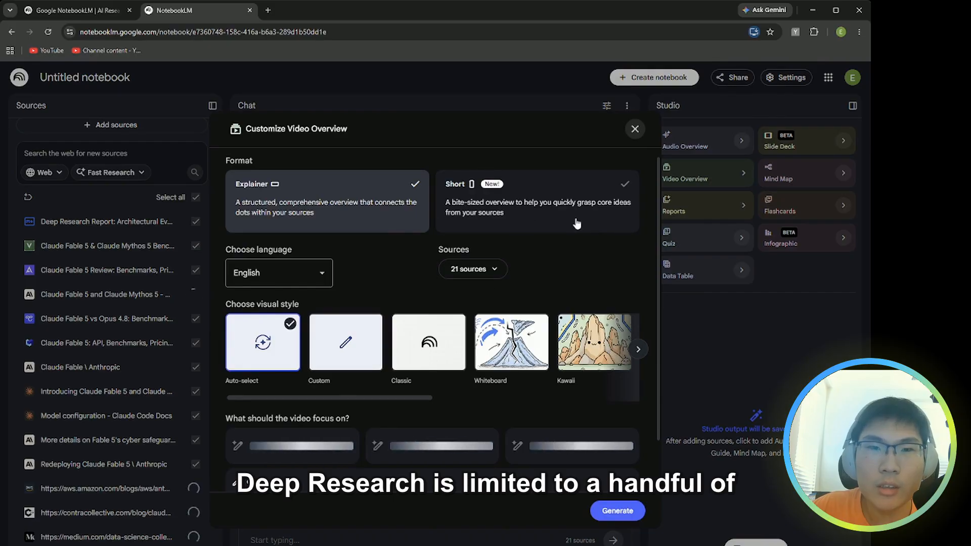
scroll(376, 375, down, 1)
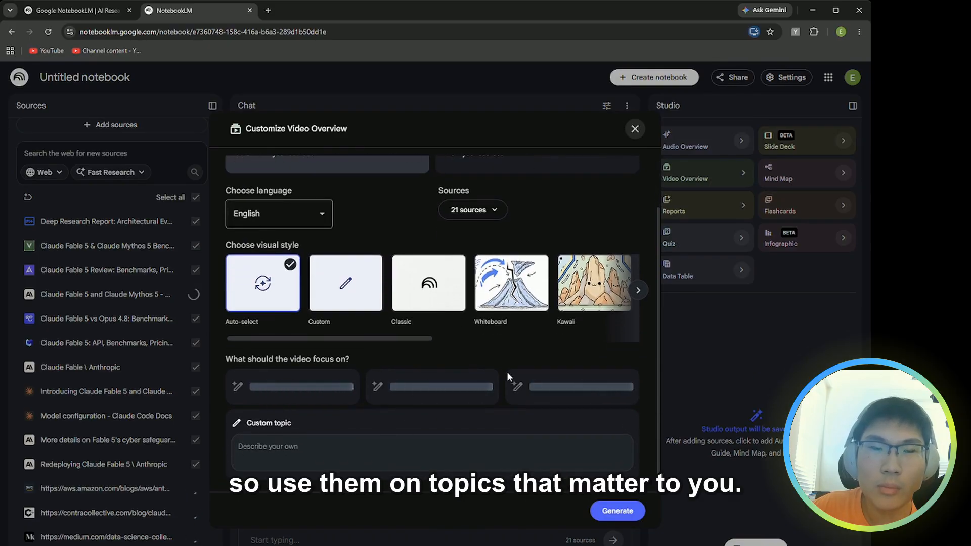
scroll(506, 376, up, 1)
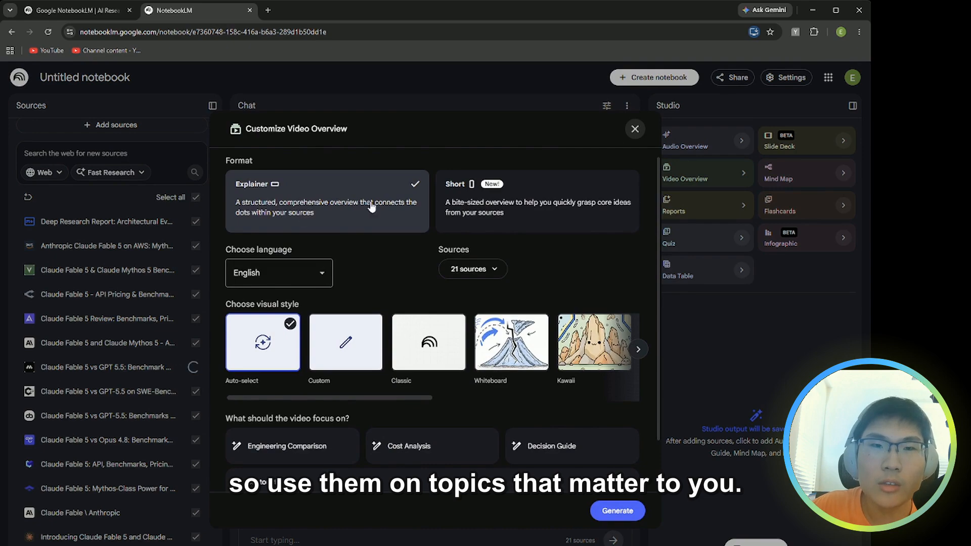
click(581, 202)
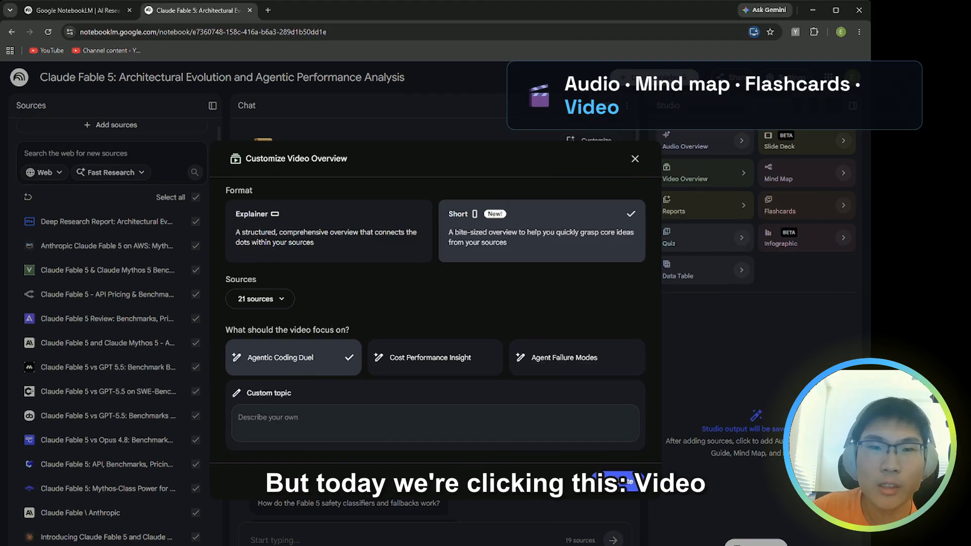
click(627, 481)
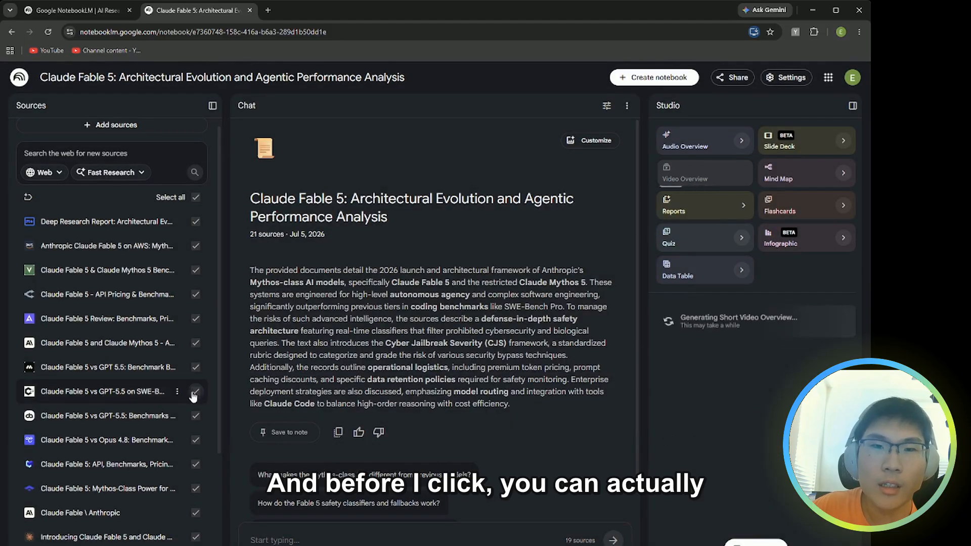
- Generate another Short-format Video Overview, focused on Cost Performance Insight
click(745, 174)
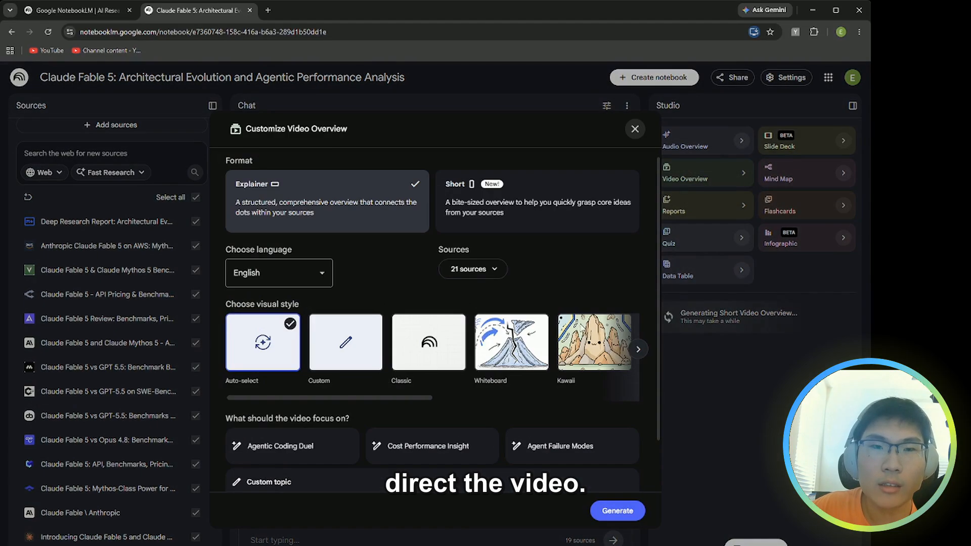
click(490, 230)
click(471, 358)
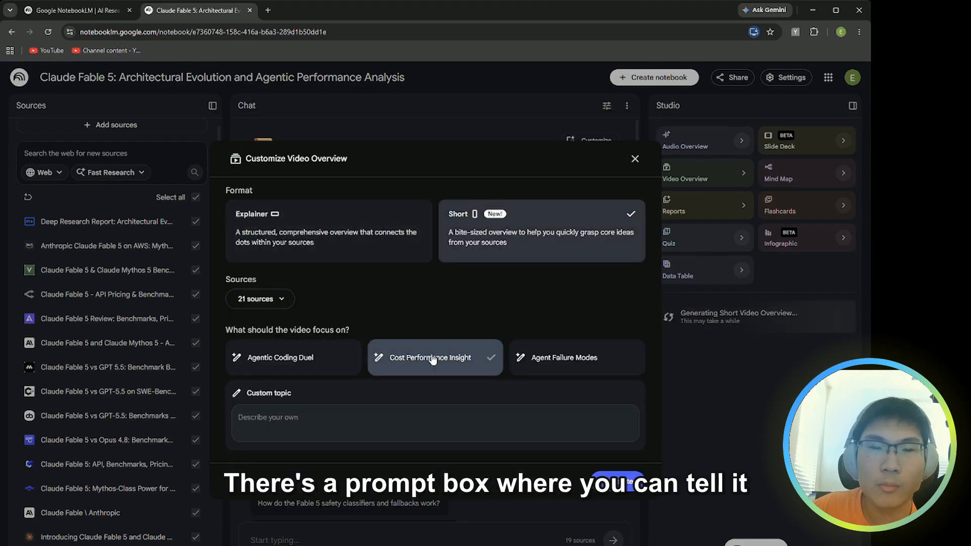
click(631, 480)
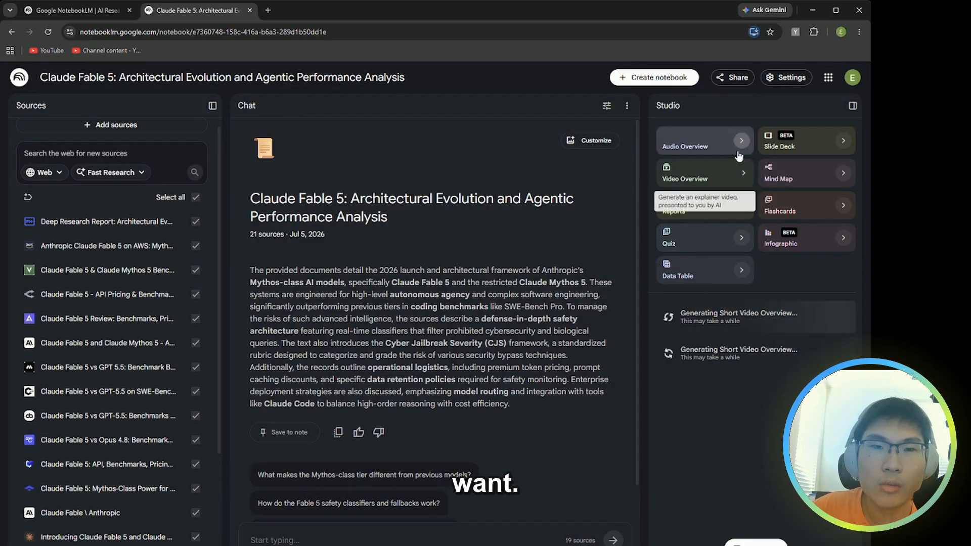
- Generate a further Short-format Video Overview, focused on Agent Failure Modes
click(745, 175)
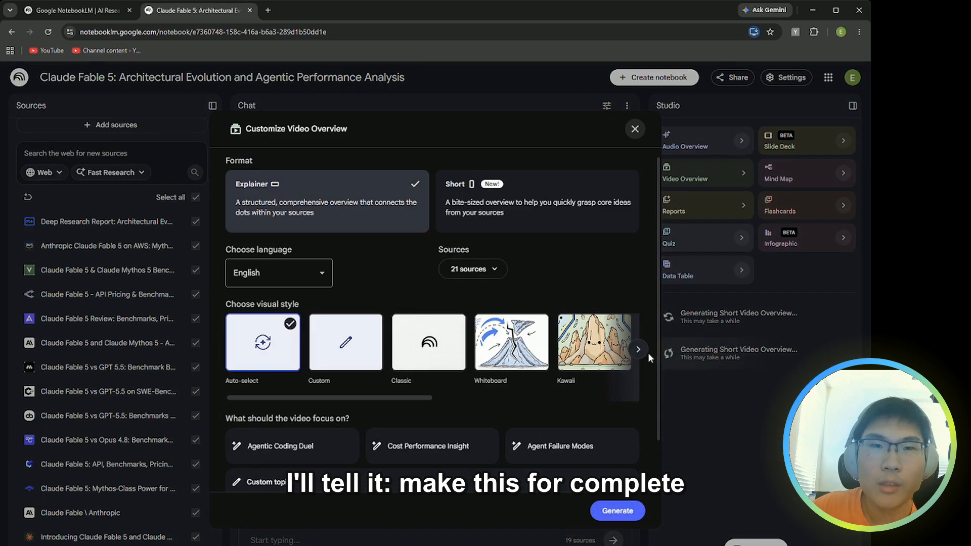
click(495, 210)
click(521, 357)
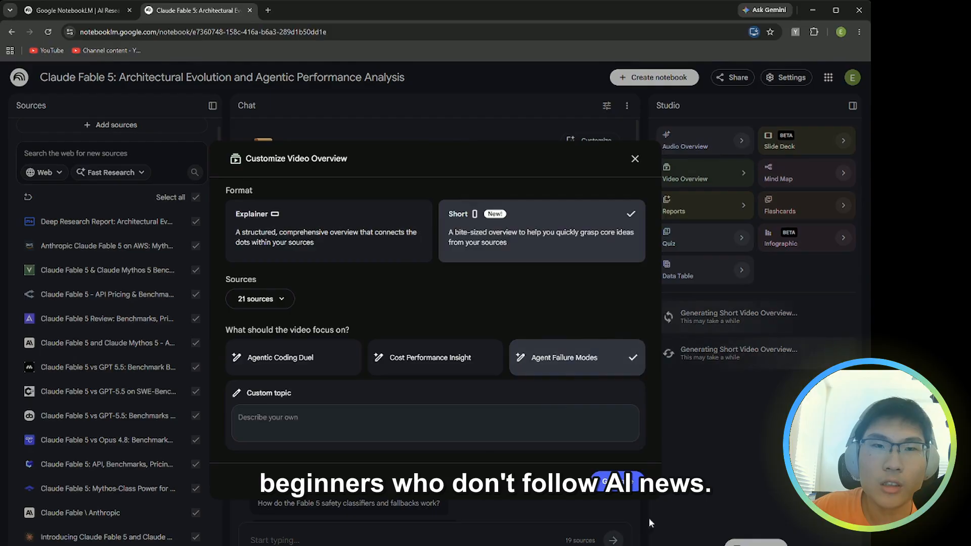
click(641, 475)
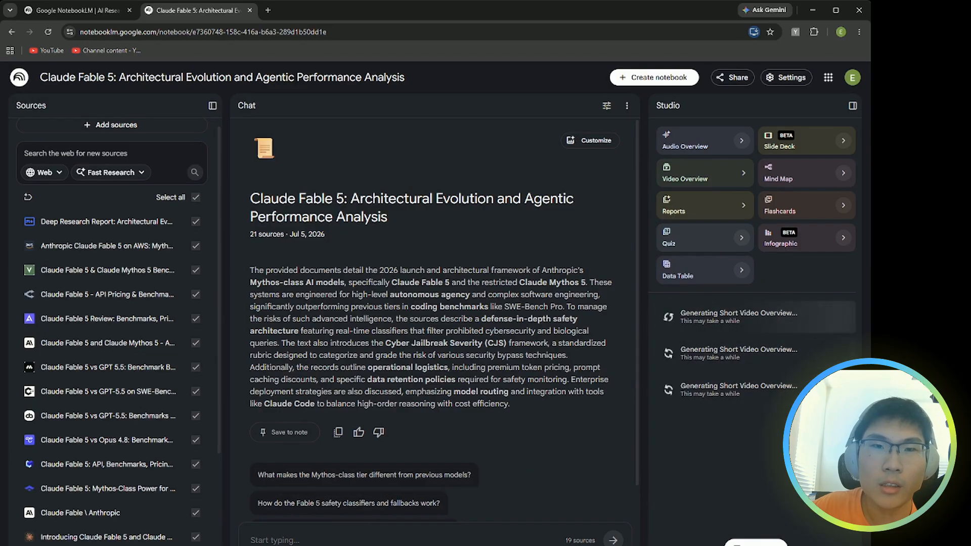
- Try to generate a Short-format Video Overview on the custom topic "why claude fable 5 is strong"
scroll(463, 399, down, 1)
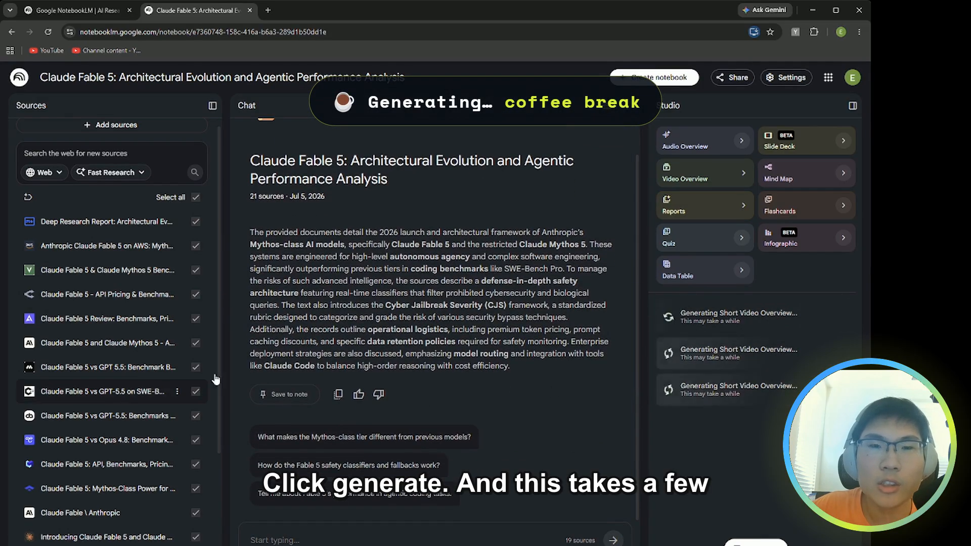
click(732, 174)
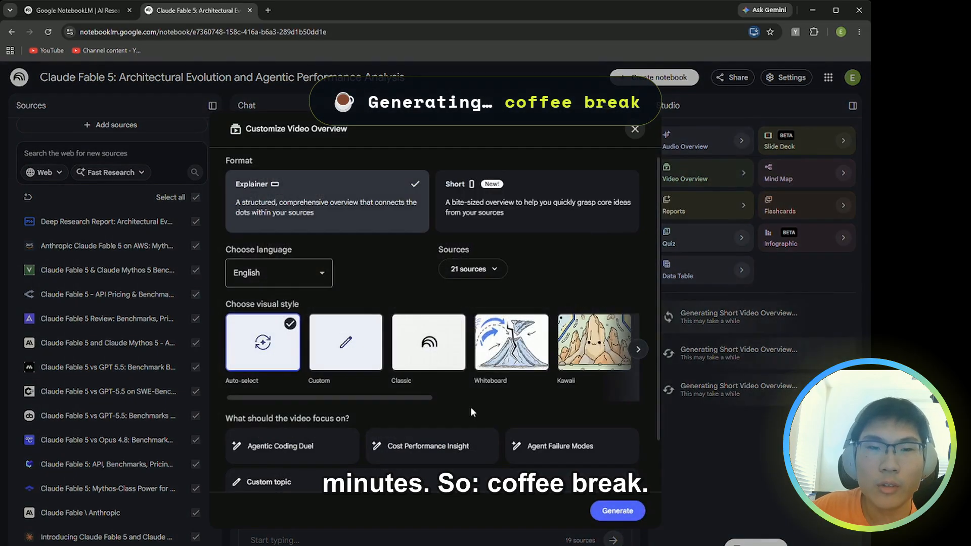
scroll(339, 411, down, 1)
scroll(336, 375, up, 1)
click(495, 217)
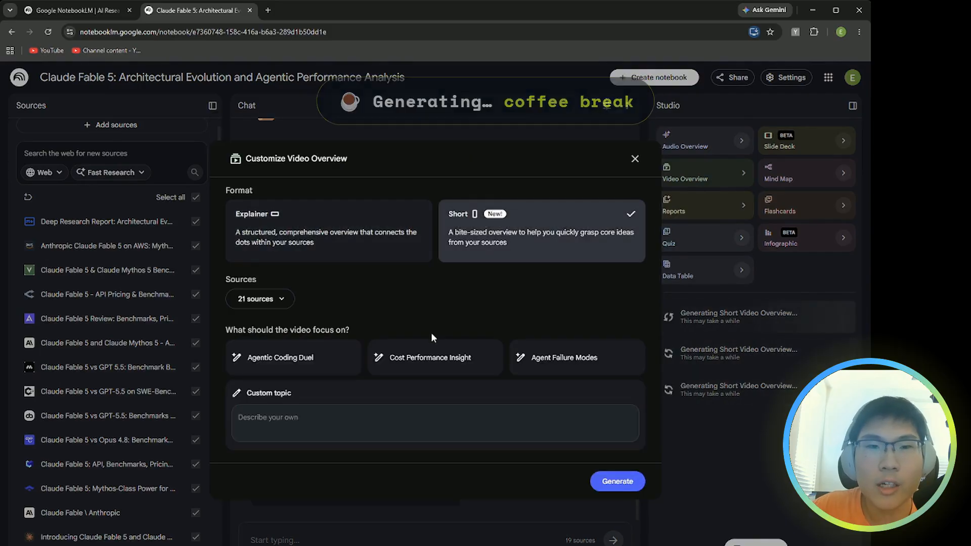
click(339, 415)
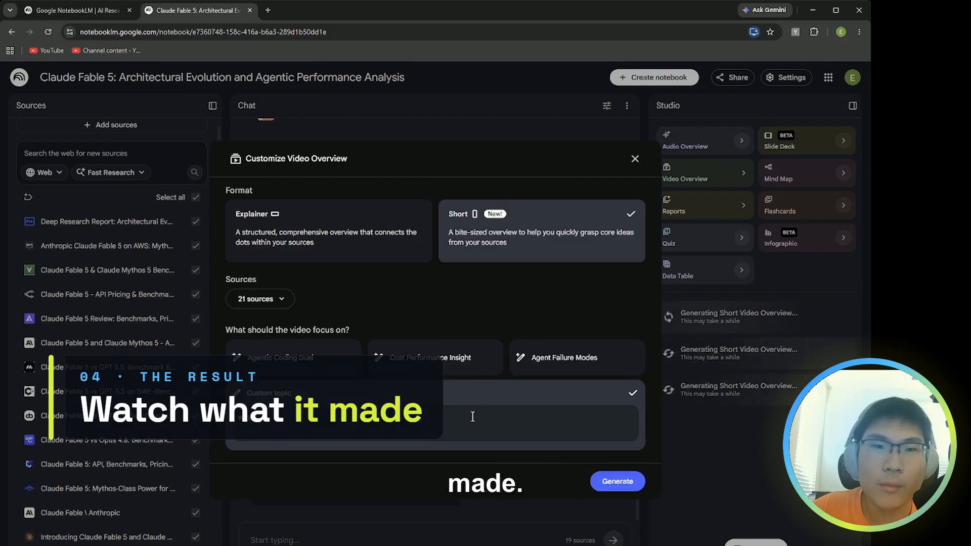
text(why claude fable 5 is strong)
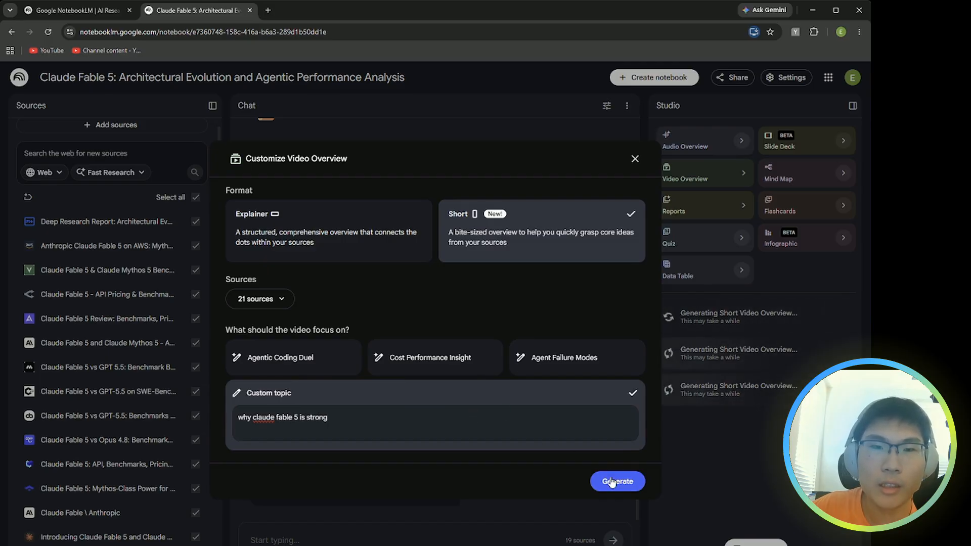
click(612, 482)
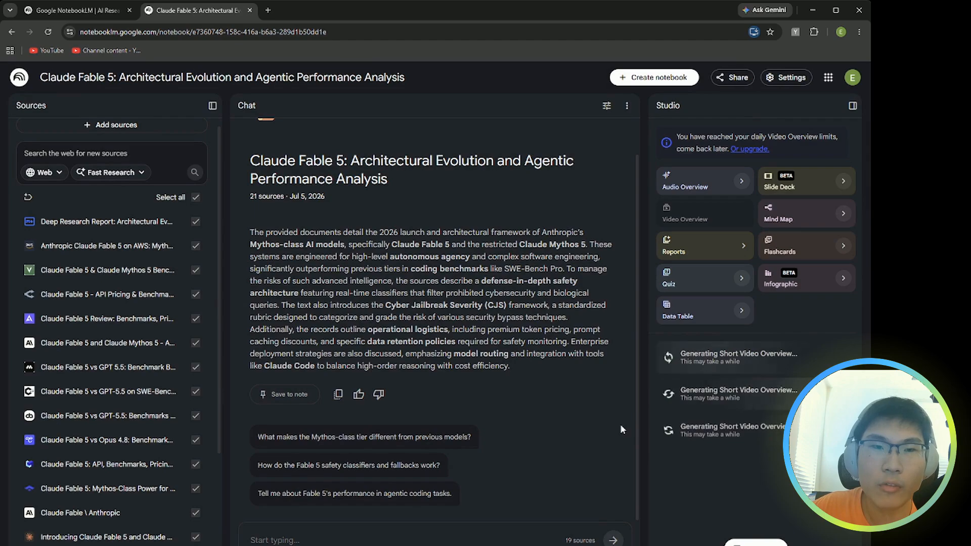